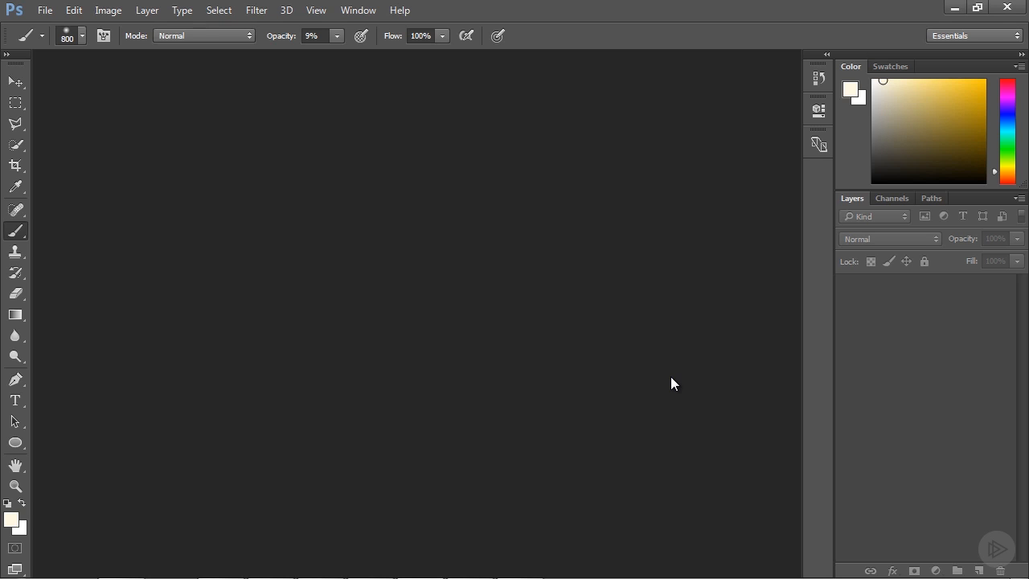
- Open the EXR files FR_01 and FR_01_VRayWireColor together, reading the alpha channel data of both as transparency
{"action": "left_click", "coordinate": [45, 10]}
{"action": "left_click", "coordinate": [55, 45]}
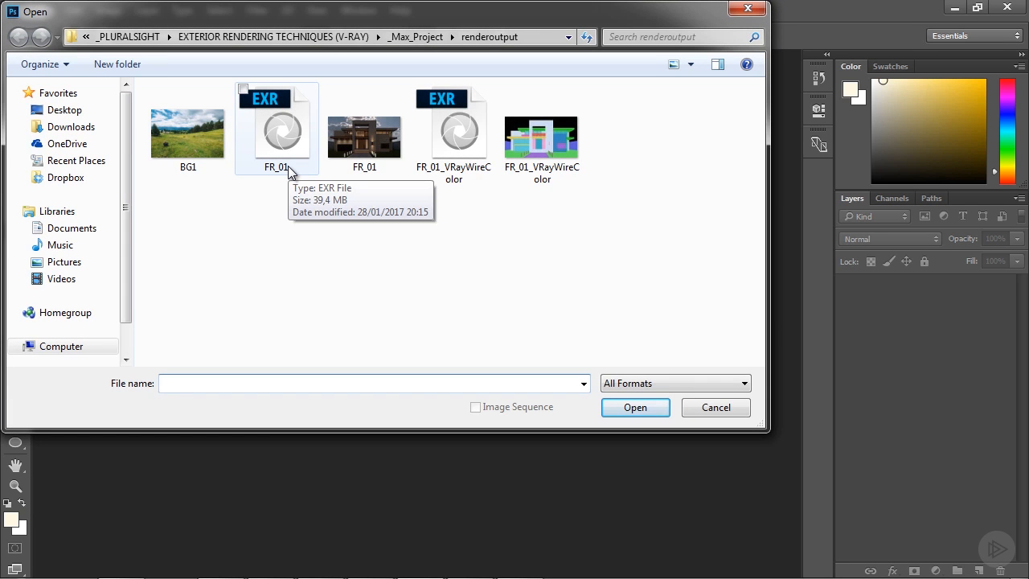
{"action": "left_click", "coordinate": [287, 166]}
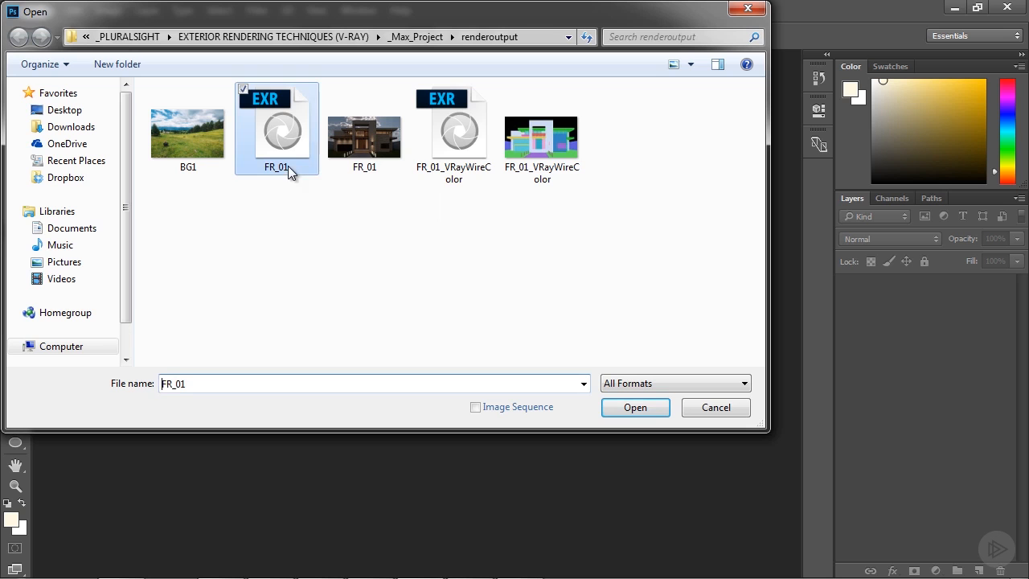
{"action": "left_click", "coordinate": [455, 171], "text": "ctrl"}
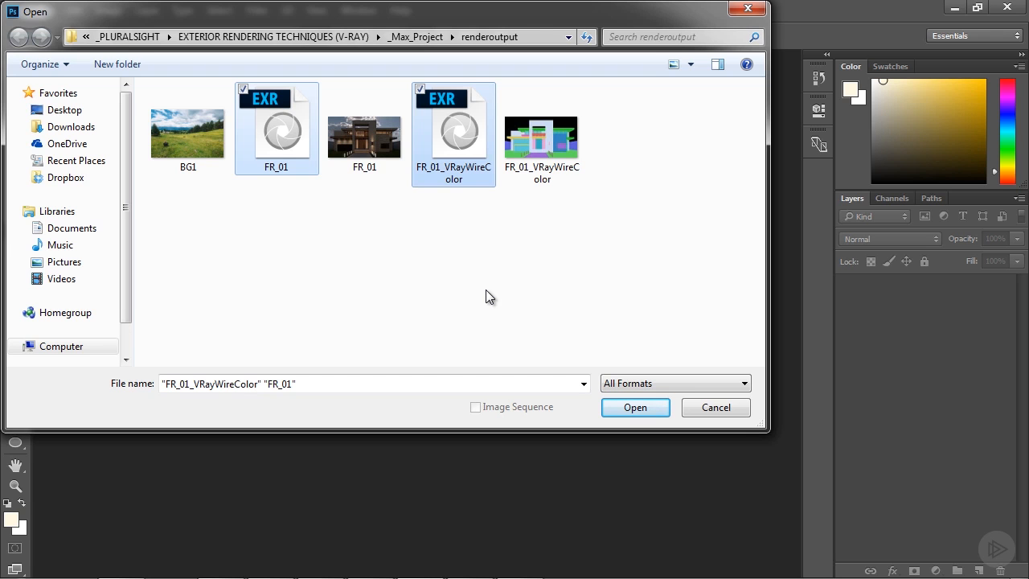
{"action": "left_click", "coordinate": [626, 408]}
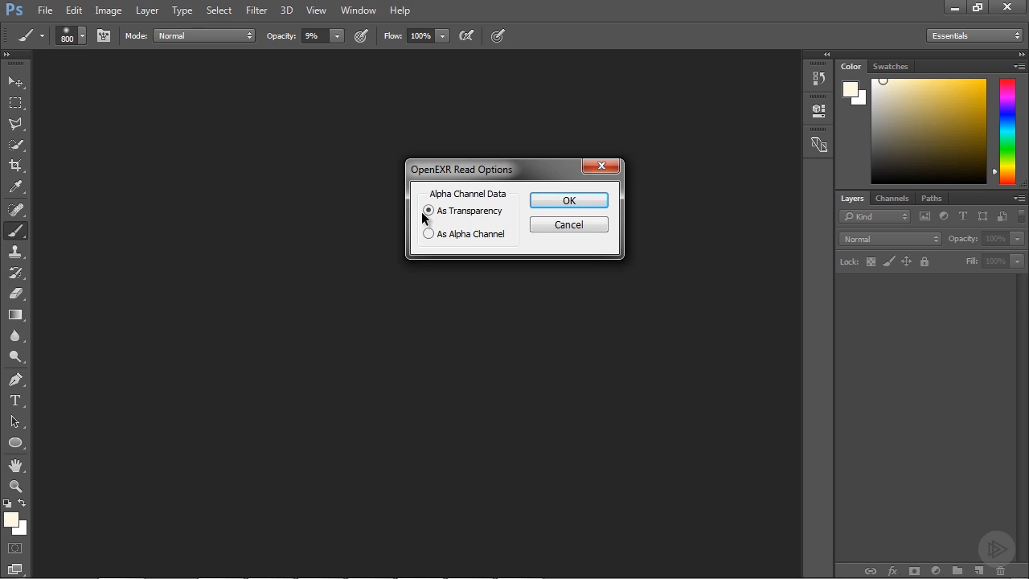
{"action": "left_click", "coordinate": [570, 200]}
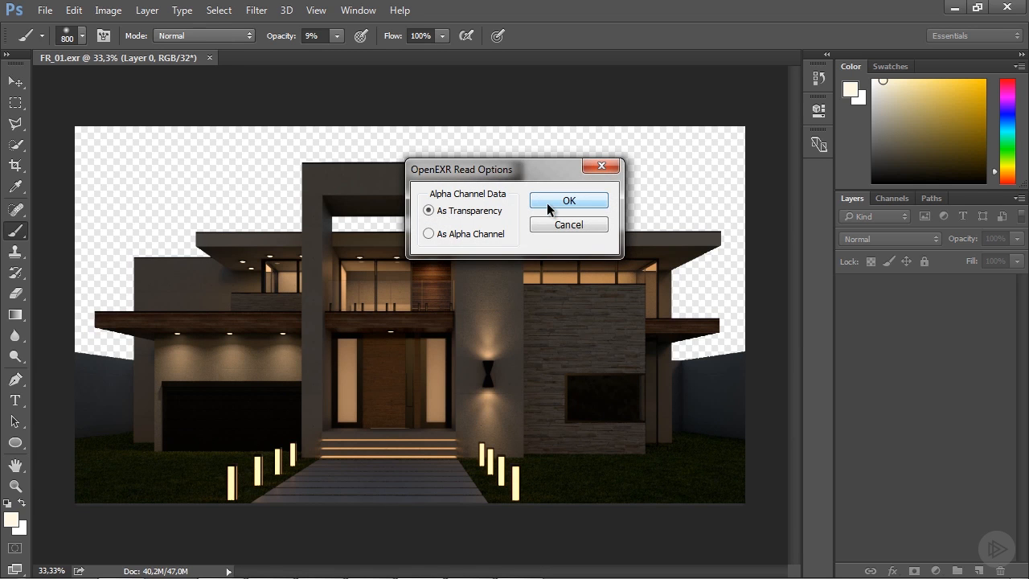
{"action": "left_click", "coordinate": [546, 202]}
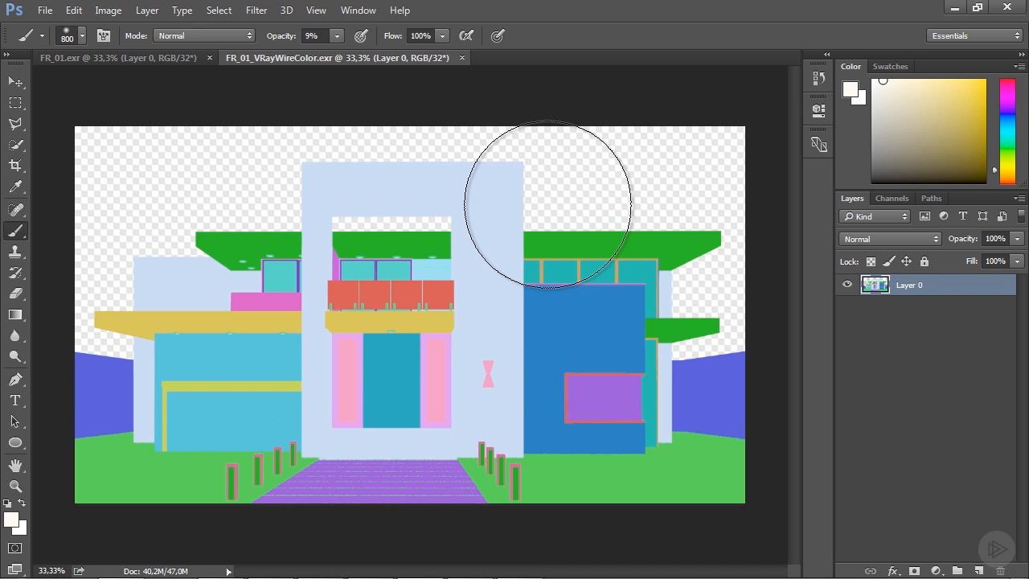
- Select and copy the entire FR_01_VRayWireColor.exr image
{"action": "left_click_drag", "start_coordinate": [19, 155], "coordinate": [49, 154]}
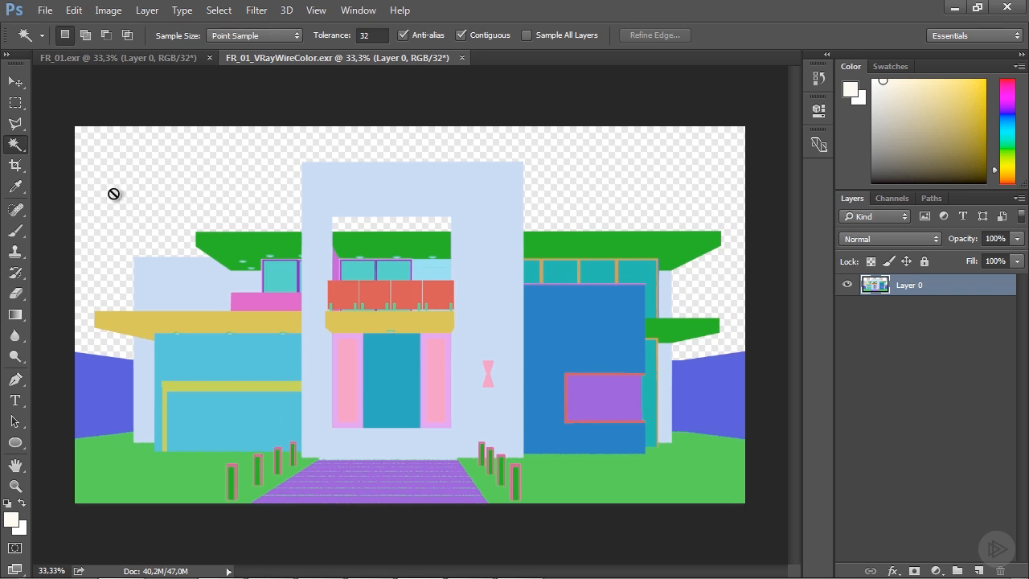
{"action": "left_click", "coordinate": [187, 60]}
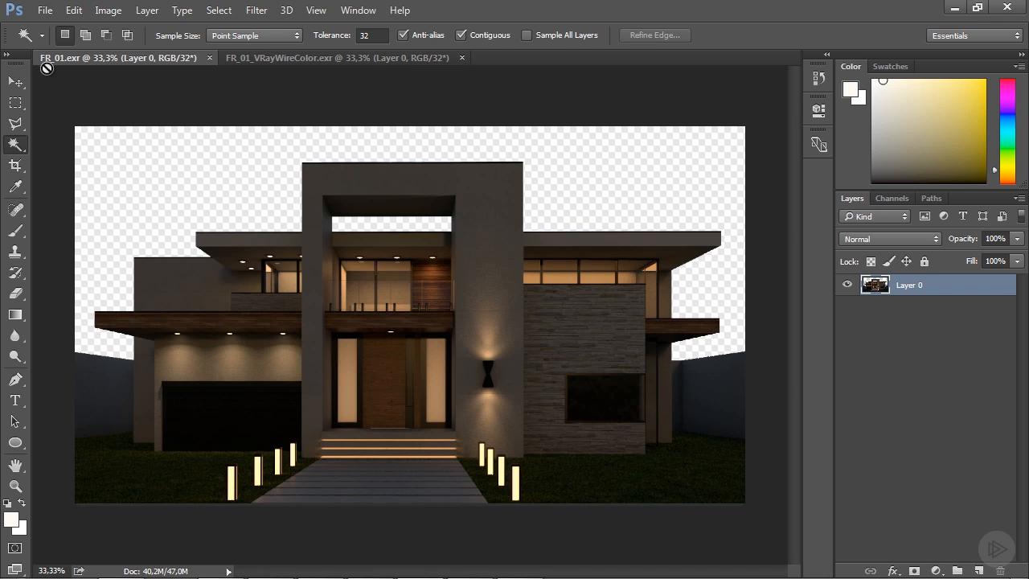
{"action": "left_click", "coordinate": [12, 83]}
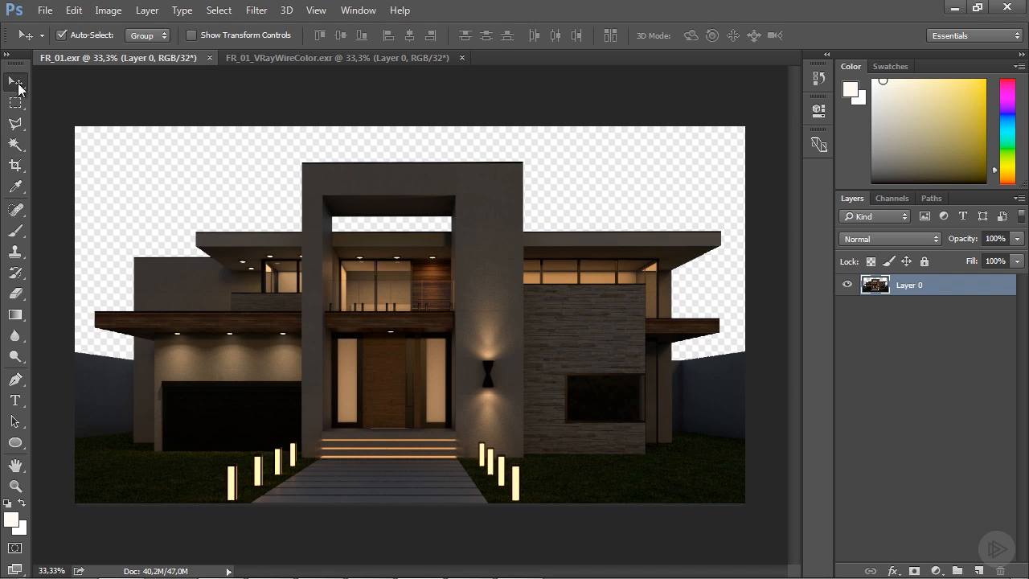
{"action": "left_click", "coordinate": [362, 58]}
{"action": "key", "text": "ctrl+a"}
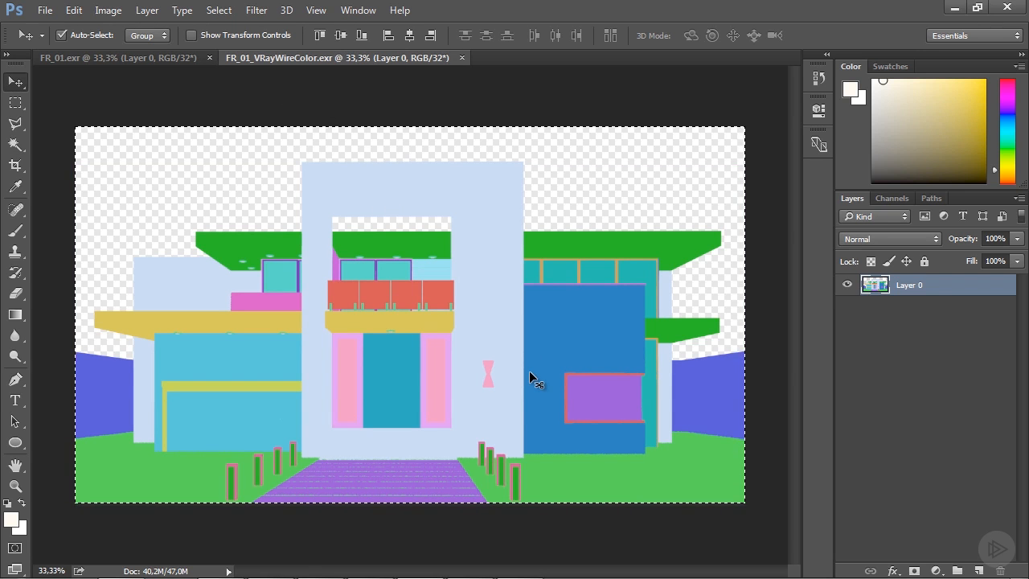
{"action": "key", "text": "ctrl+c"}
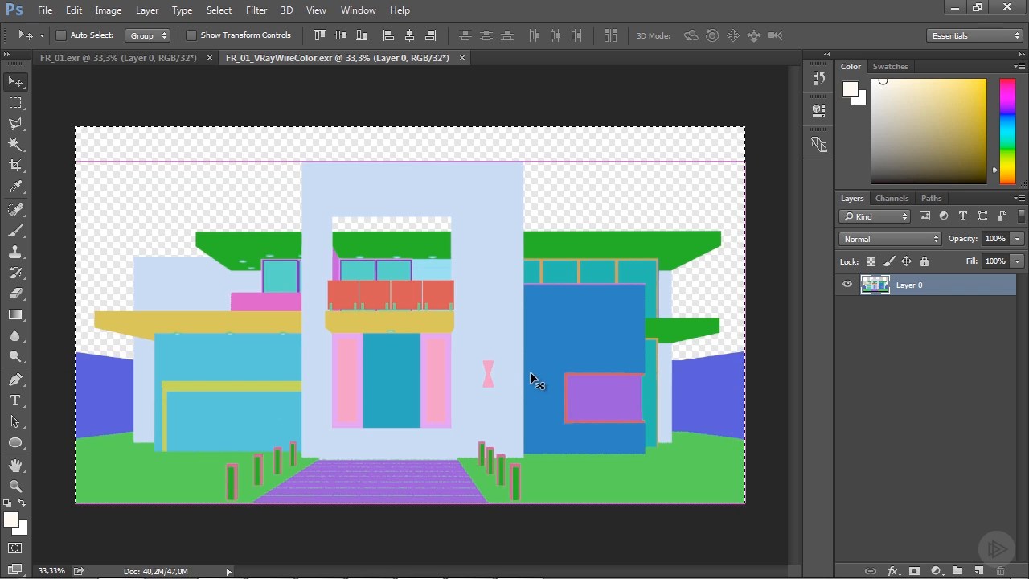
- Paste the wire-color image into FR_01.exr as a new layer, align it over the render, and compare the two by toggling its visibility
{"action": "left_click", "coordinate": [165, 62]}
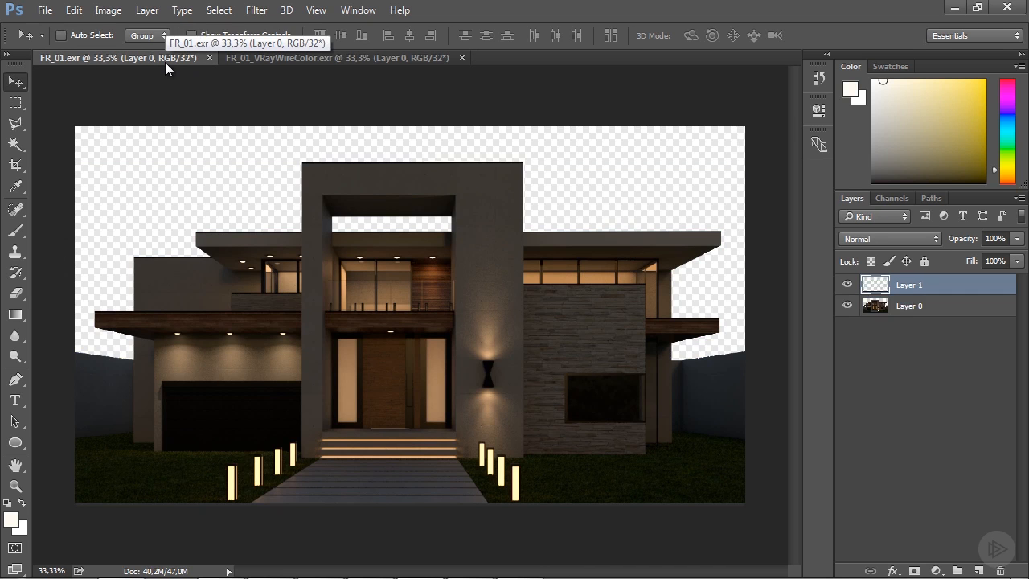
{"action": "key", "text": "ctrl+v"}
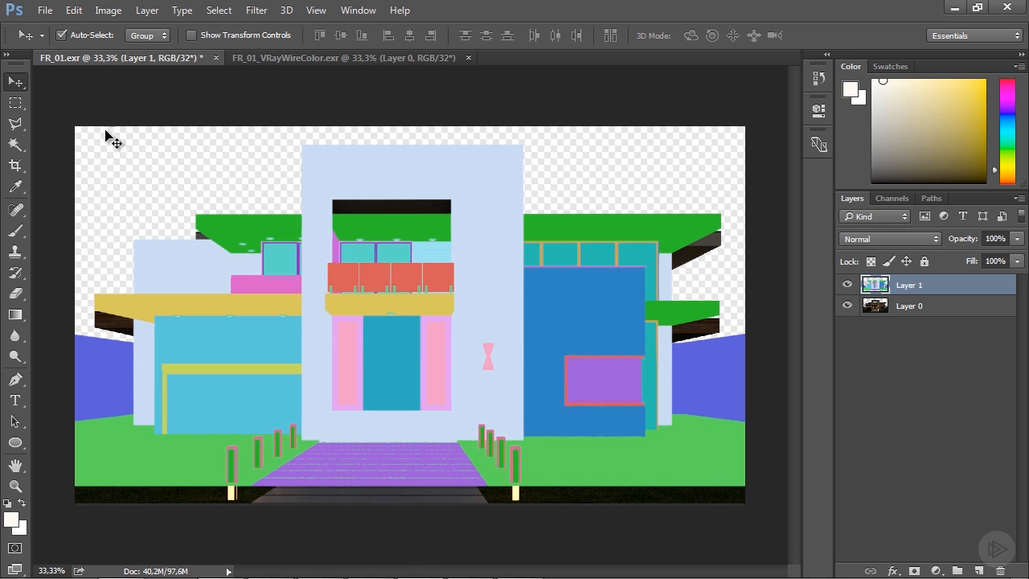
{"action": "left_click_drag", "start_coordinate": [394, 362], "coordinate": [387, 393]}
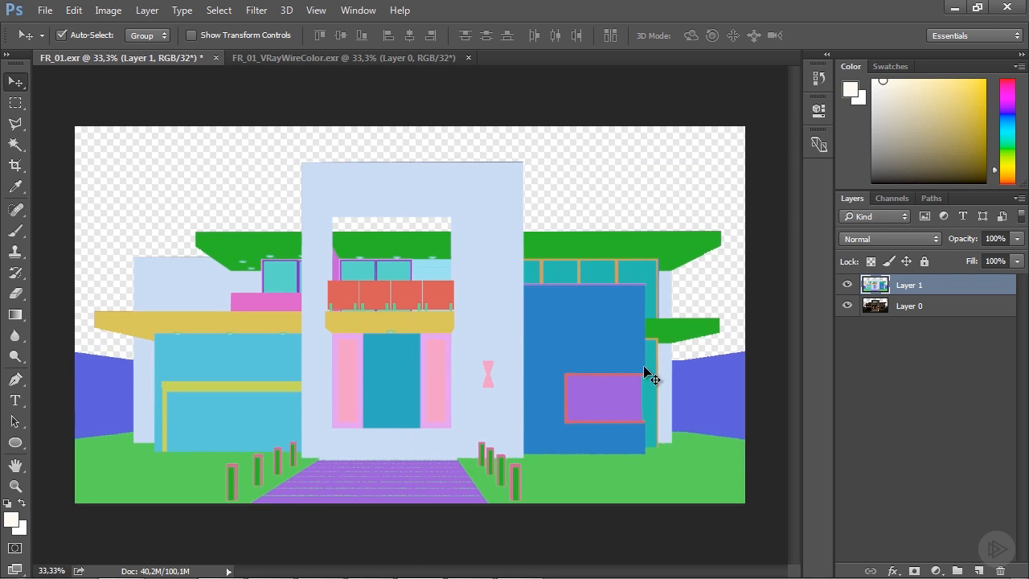
{"action": "left_click", "coordinate": [847, 285]}
{"action": "left_click", "coordinate": [847, 285]}
{"action": "left_click", "coordinate": [847, 285]}
{"action": "left_click", "coordinate": [847, 285]}
{"action": "left_click", "coordinate": [847, 285]}
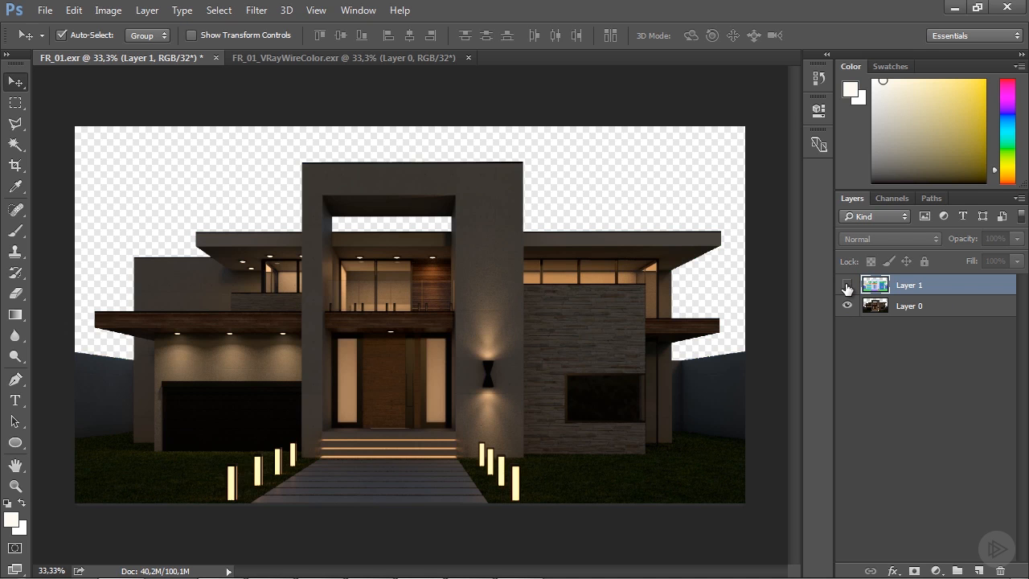
{"action": "left_click", "coordinate": [847, 287]}
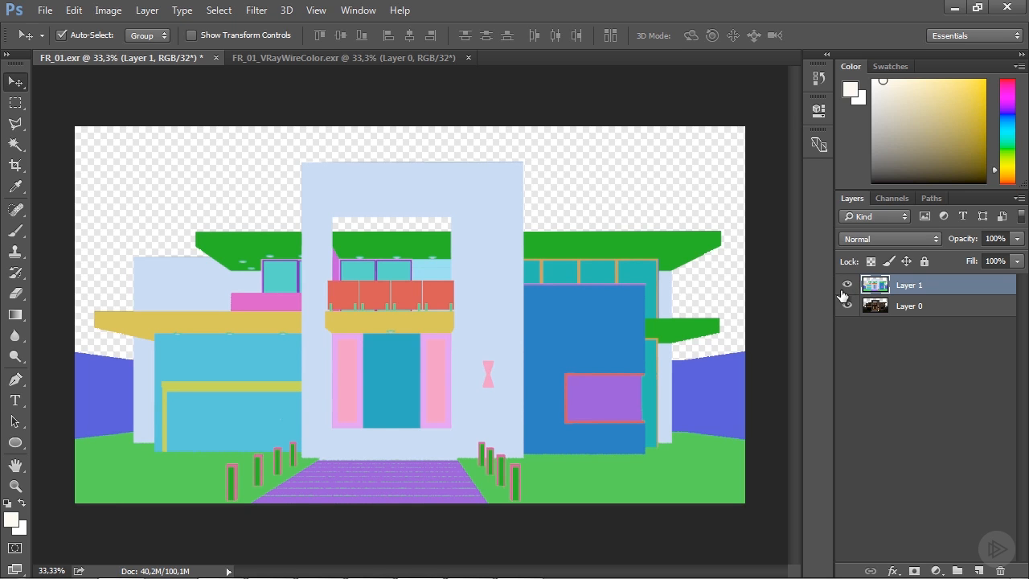
- Rename the pasted wire-color layer as Wire_Color and the original render layer as Base
{"action": "double_click", "coordinate": [907, 286]}
{"action": "type", "text": "Wire_Color"}
{"action": "key", "text": "Return"}
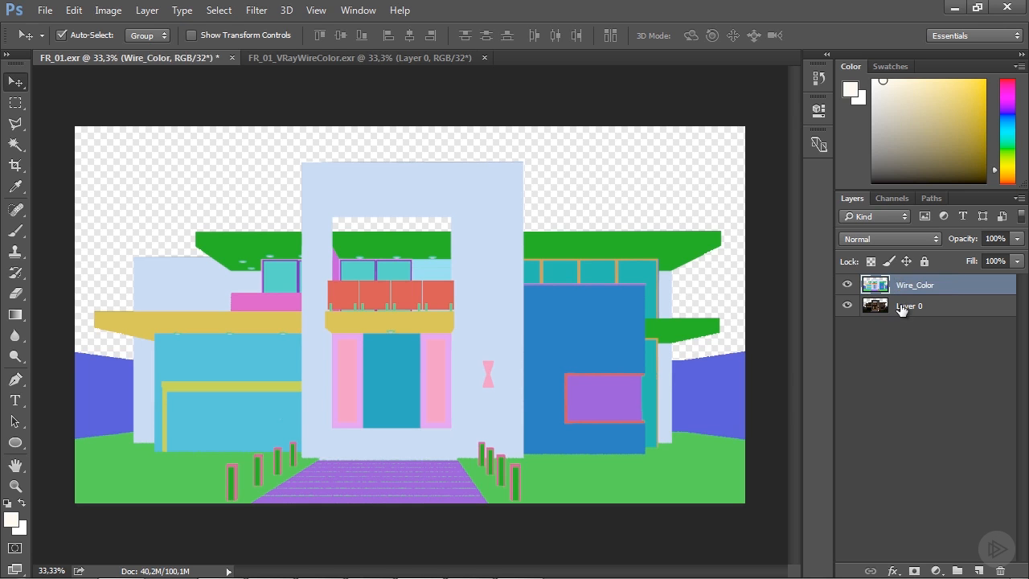
{"action": "double_click", "coordinate": [904, 306]}
{"action": "type", "text": "Base"}
{"action": "key", "text": "Return"}
- Hide the Wire_Color layer and duplicate the Base layer, leaving the duplicate selected
{"action": "left_click", "coordinate": [912, 287]}
{"action": "left_click", "coordinate": [850, 285]}
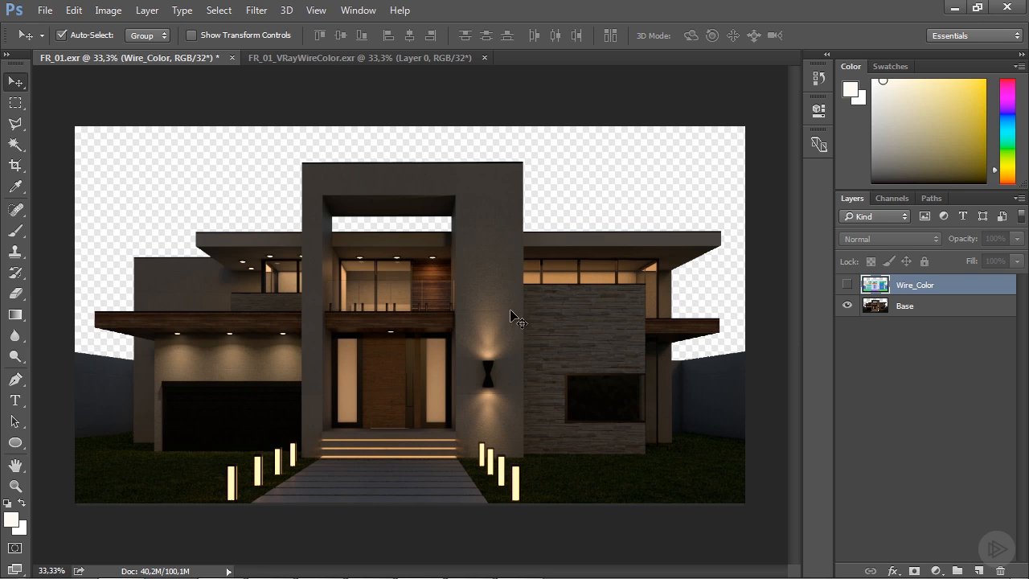
{"action": "left_click", "coordinate": [925, 311]}
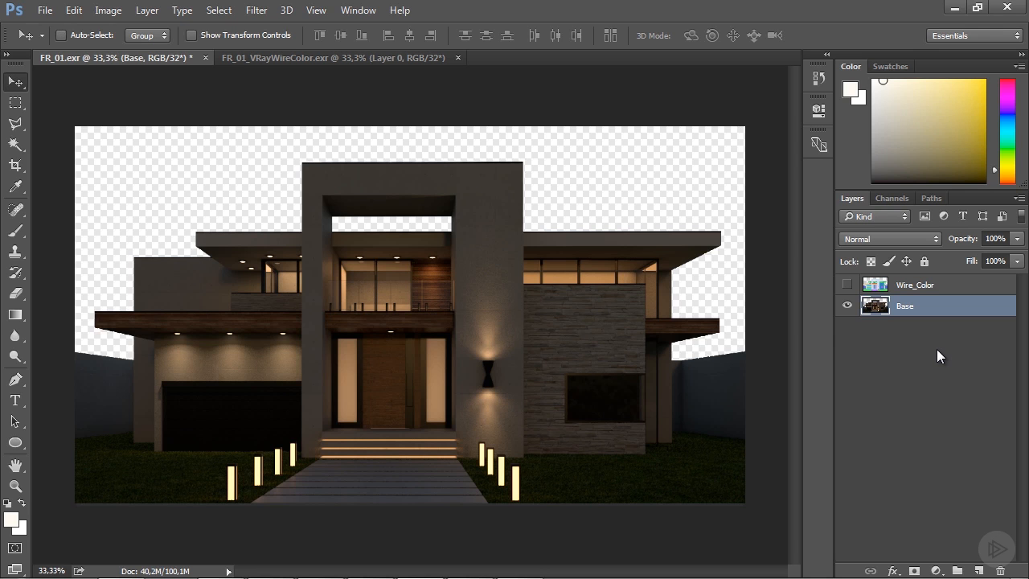
{"action": "key", "text": "ctrl+j"}
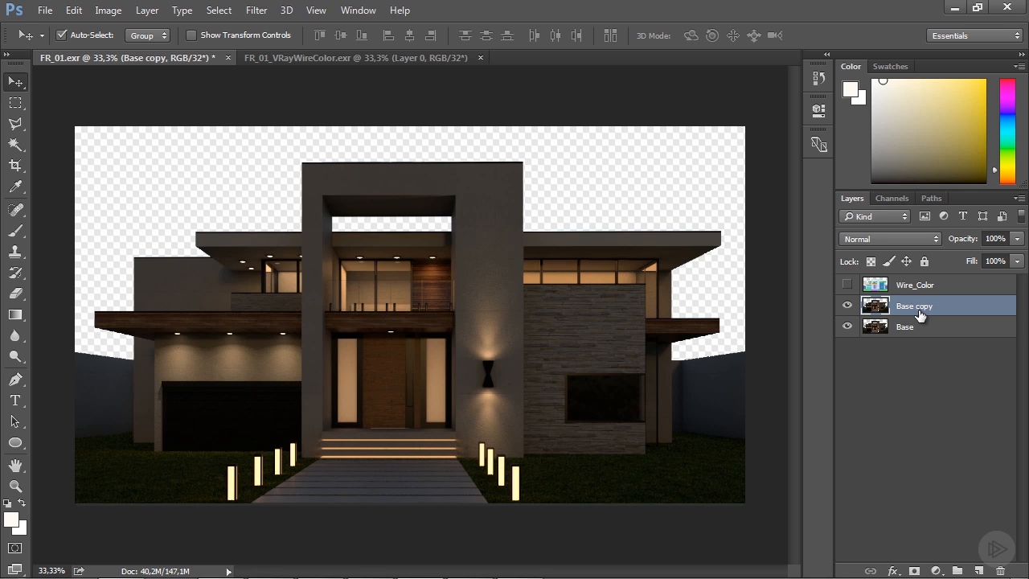
{"action": "left_click", "coordinate": [914, 326]}
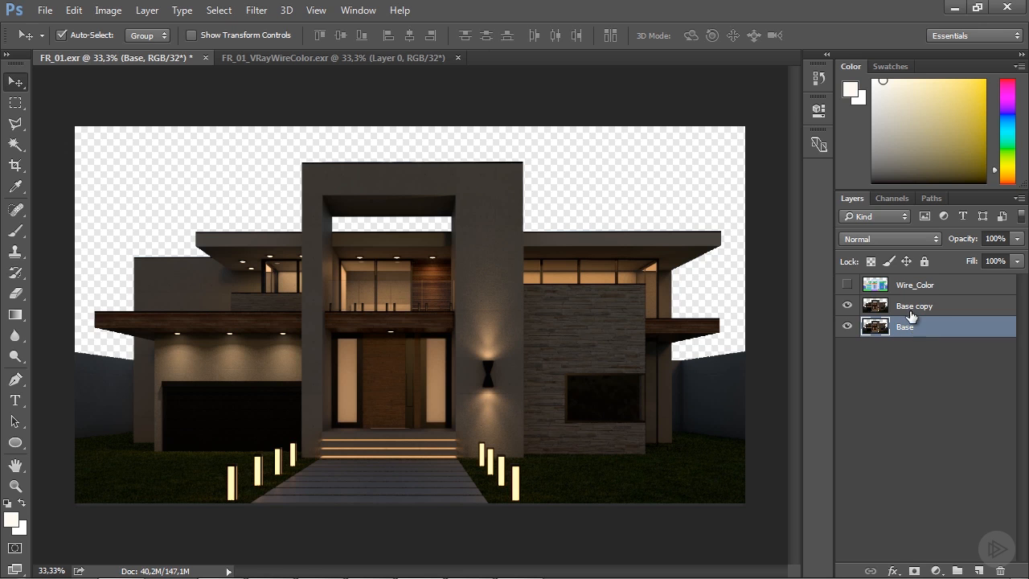
{"action": "key", "text": "alt+bracketright"}
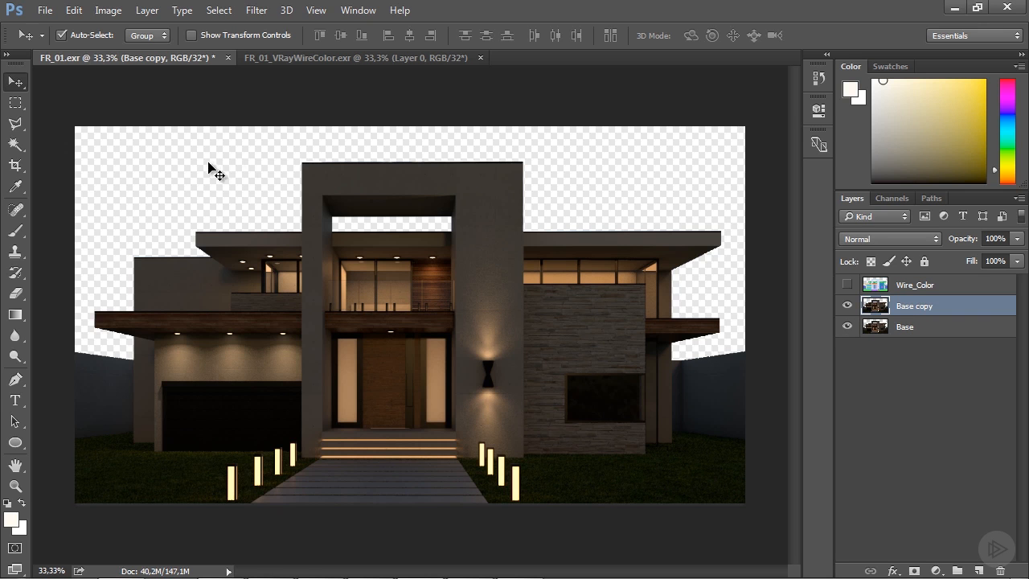
- Start the Camera Raw Filter on the Base copy layer and set Highlights to -38 and Shadows to -5
{"action": "left_click", "coordinate": [257, 10]}
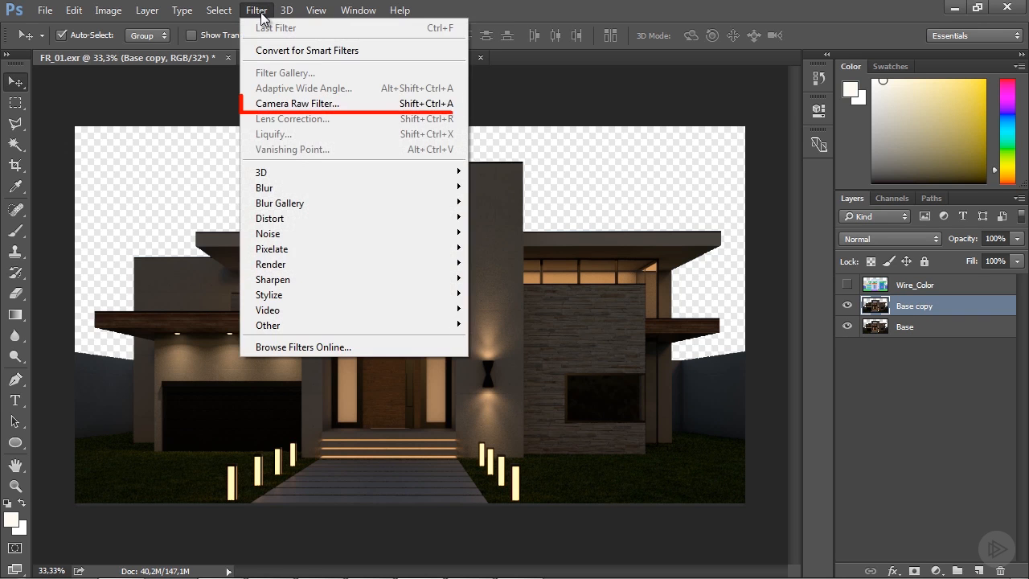
{"action": "left_click", "coordinate": [317, 103]}
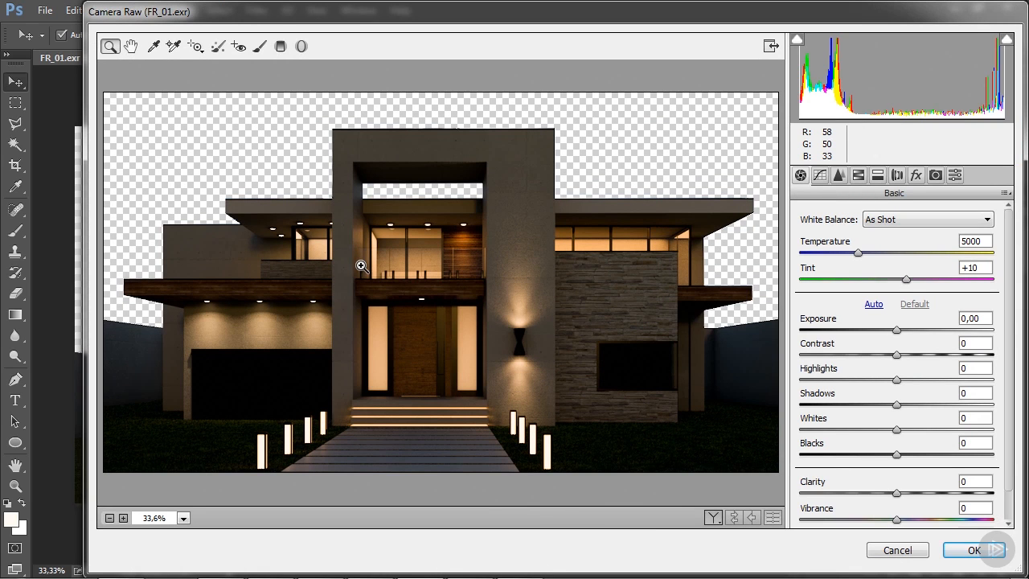
{"action": "left_click_drag", "start_coordinate": [184, 16], "coordinate": [115, 23]}
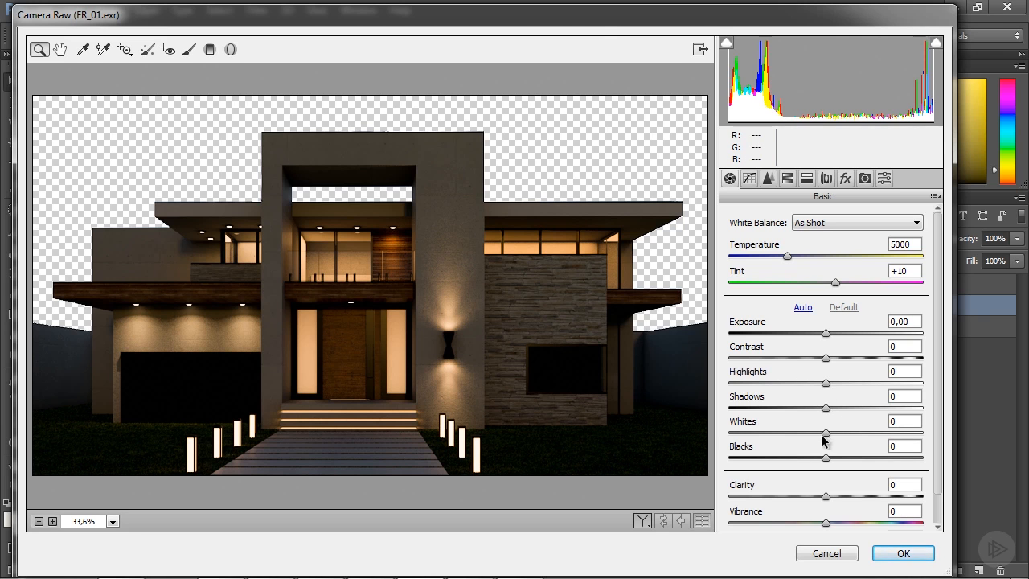
{"action": "left_click", "coordinate": [820, 407]}
{"action": "left_click", "coordinate": [821, 383]}
{"action": "left_click_drag", "start_coordinate": [821, 384], "coordinate": [790, 396]}
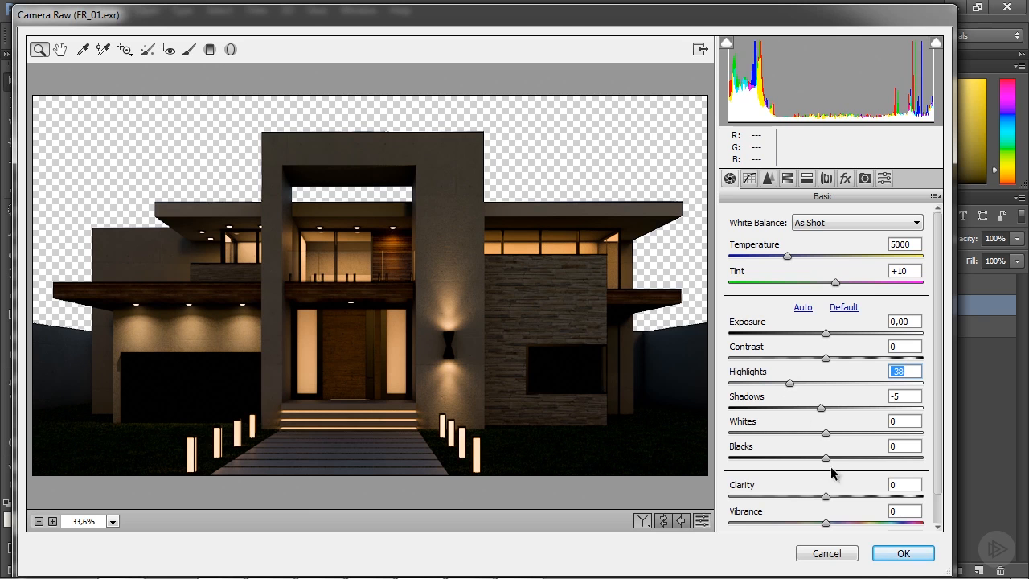
- Set Exposure to +1,00, Contrast +2, Highlights -25, Shadows +1, Whites +1 and Blacks +14, and cool the Temperature to 4750
{"action": "left_click", "coordinate": [827, 335]}
{"action": "left_click_drag", "start_coordinate": [827, 335], "coordinate": [840, 461]}
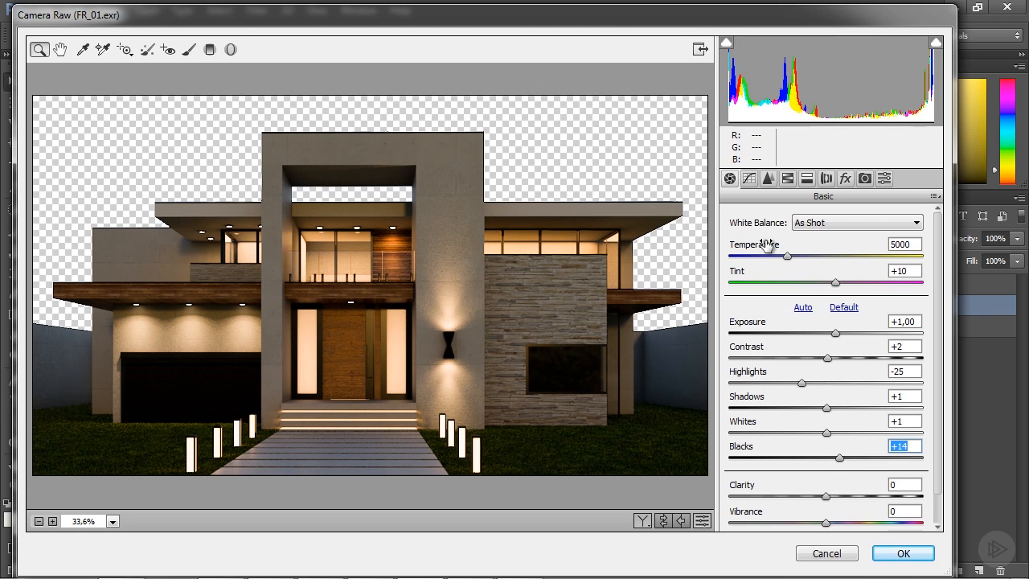
{"action": "left_click_drag", "start_coordinate": [788, 259], "coordinate": [787, 284]}
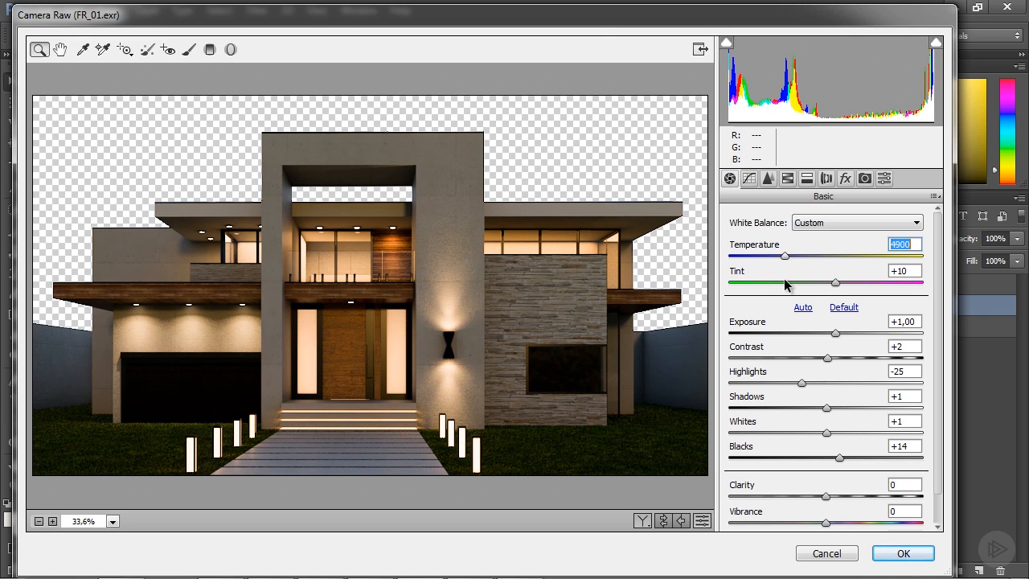
{"action": "left_click_drag", "start_coordinate": [786, 285], "coordinate": [784, 285]}
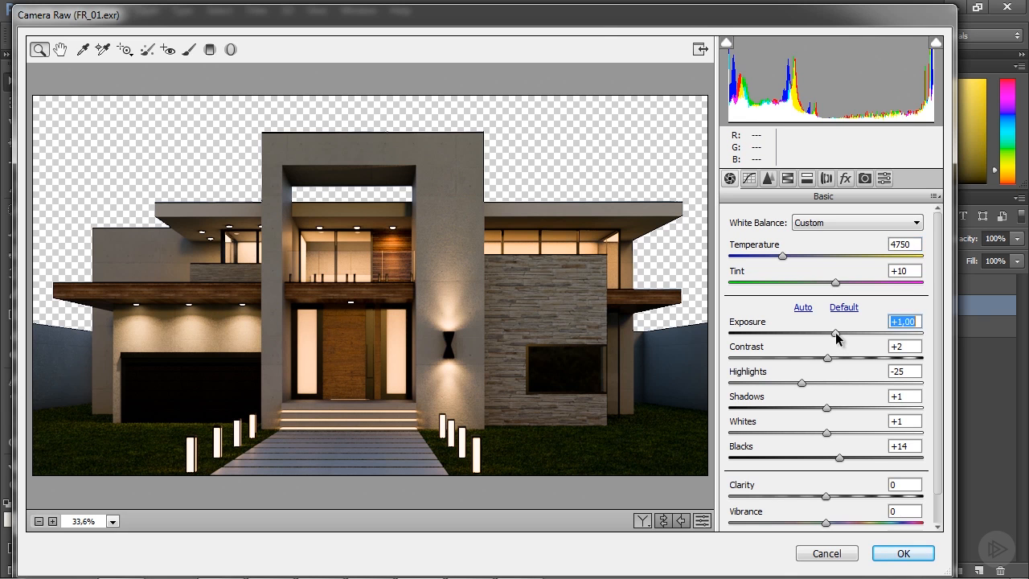
- Refine Exposure to +1,25, Contrast to +3, Highlights to -14 and Shadows to -3, and apply the Camera Raw Filter
{"action": "left_click_drag", "start_coordinate": [836, 333], "coordinate": [838, 333]}
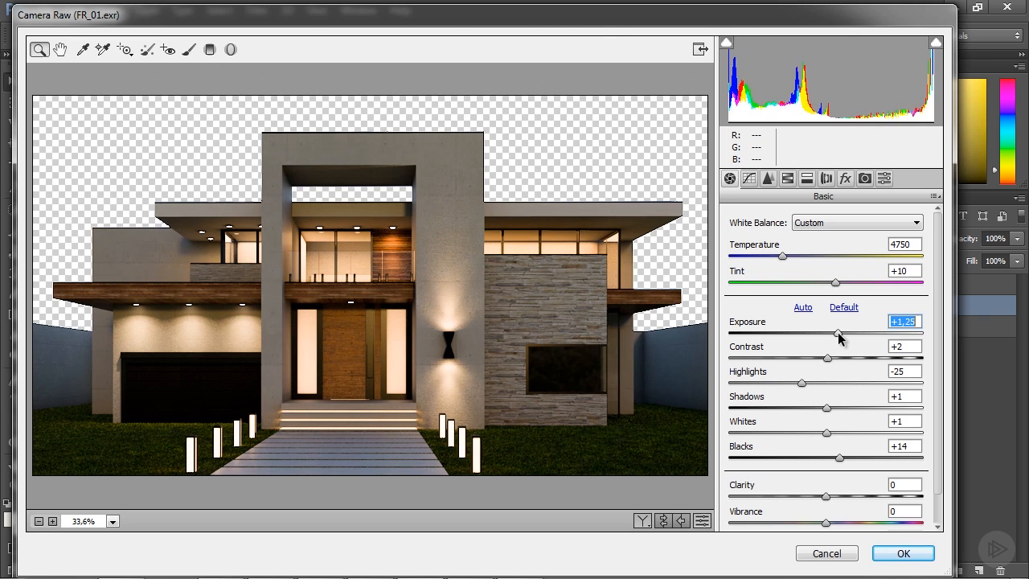
{"action": "left_click_drag", "start_coordinate": [828, 359], "coordinate": [820, 412]}
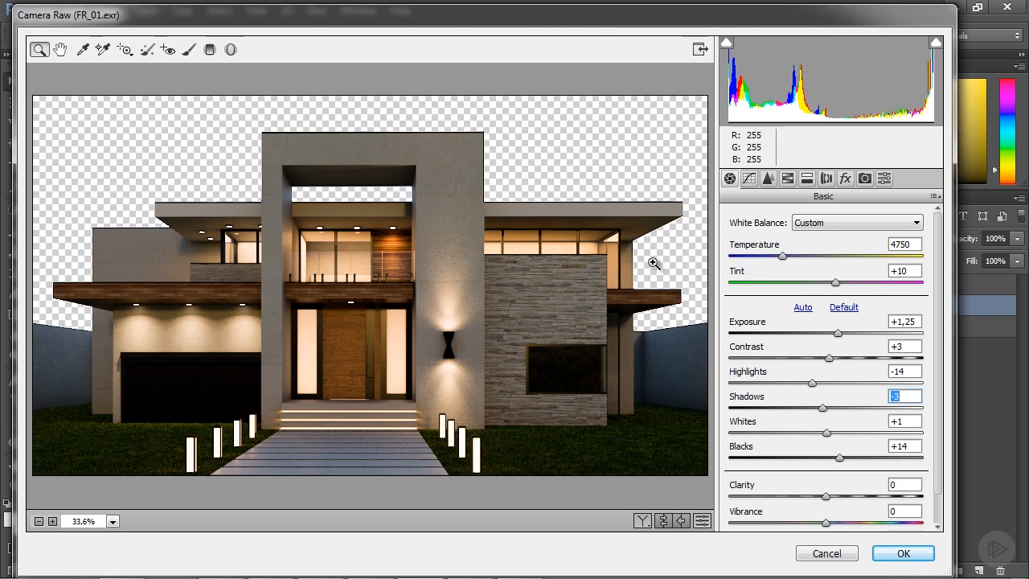
{"action": "left_click", "coordinate": [770, 179]}
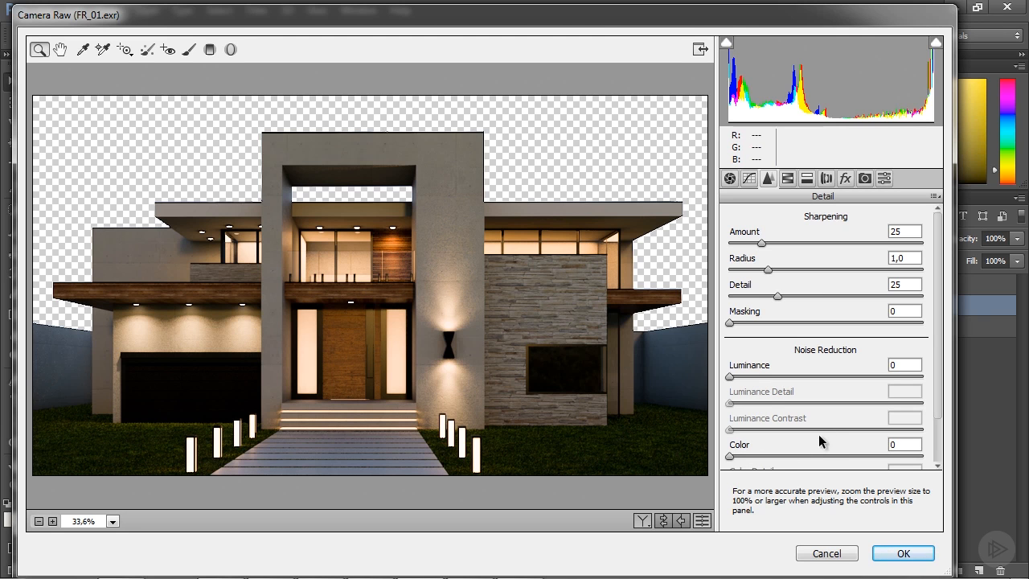
{"action": "left_click", "coordinate": [729, 178]}
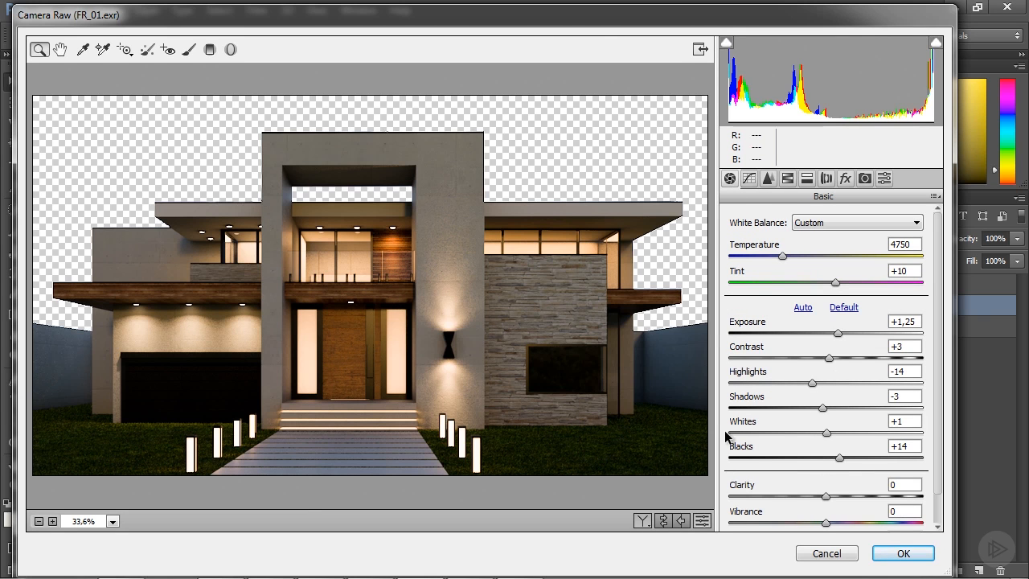
{"action": "left_click", "coordinate": [897, 555]}
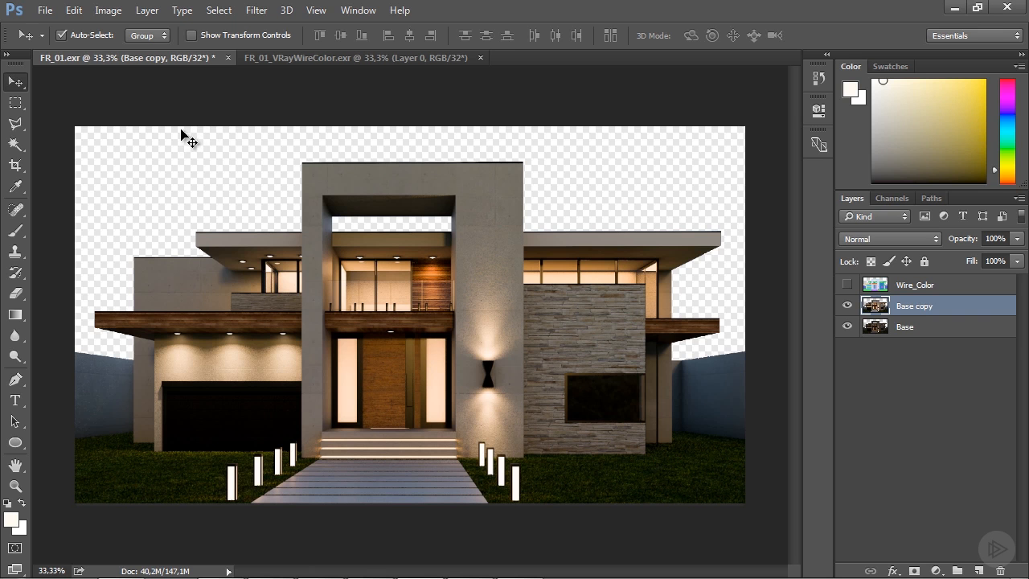
- Convert the FR_01.exr document to 16 Bits/Channel without merging the layers
{"action": "left_click", "coordinate": [108, 10]}
{"action": "mouse_move", "coordinate": [212, 58]}
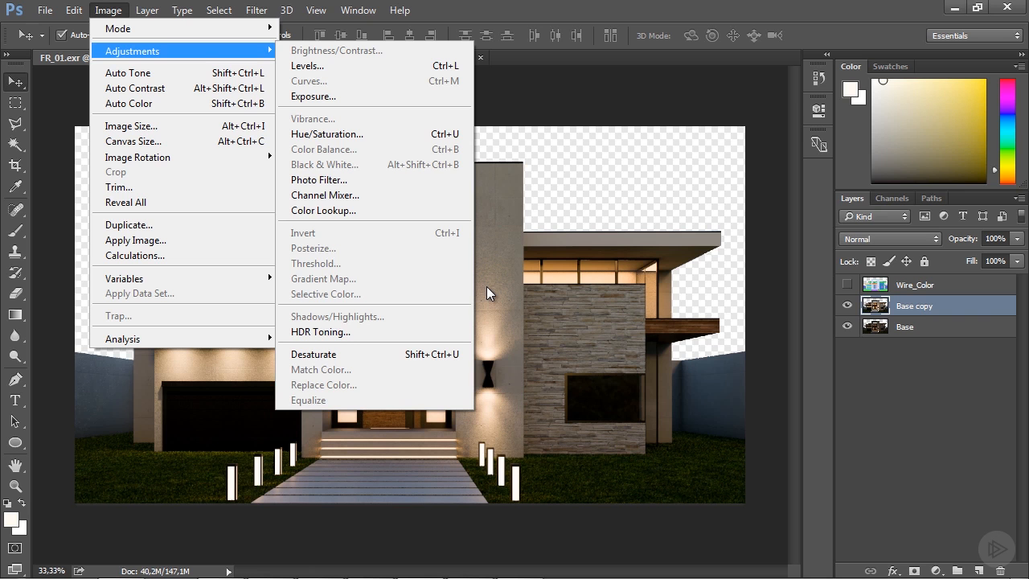
{"action": "mouse_move", "coordinate": [169, 39]}
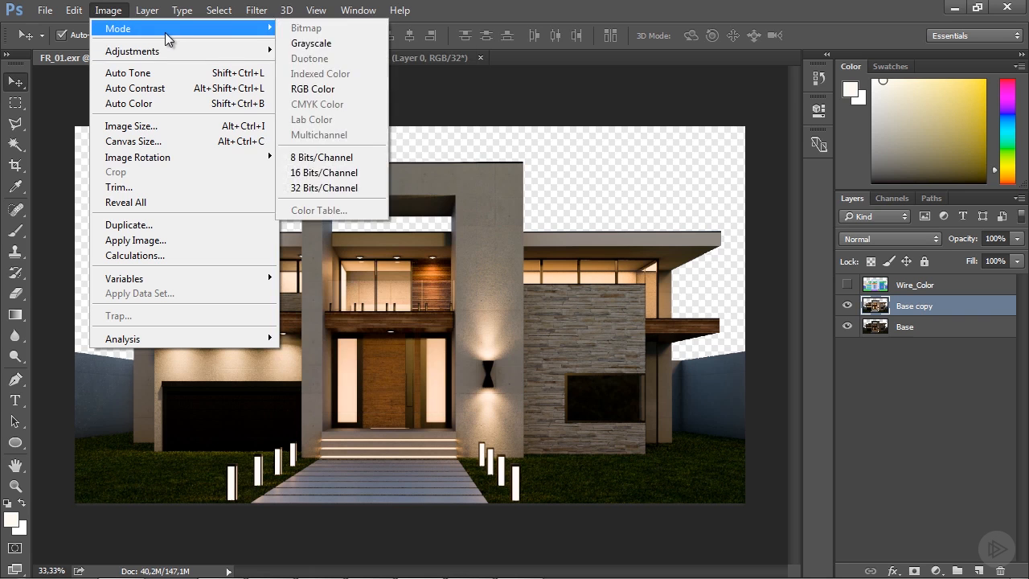
{"action": "left_click", "coordinate": [332, 173]}
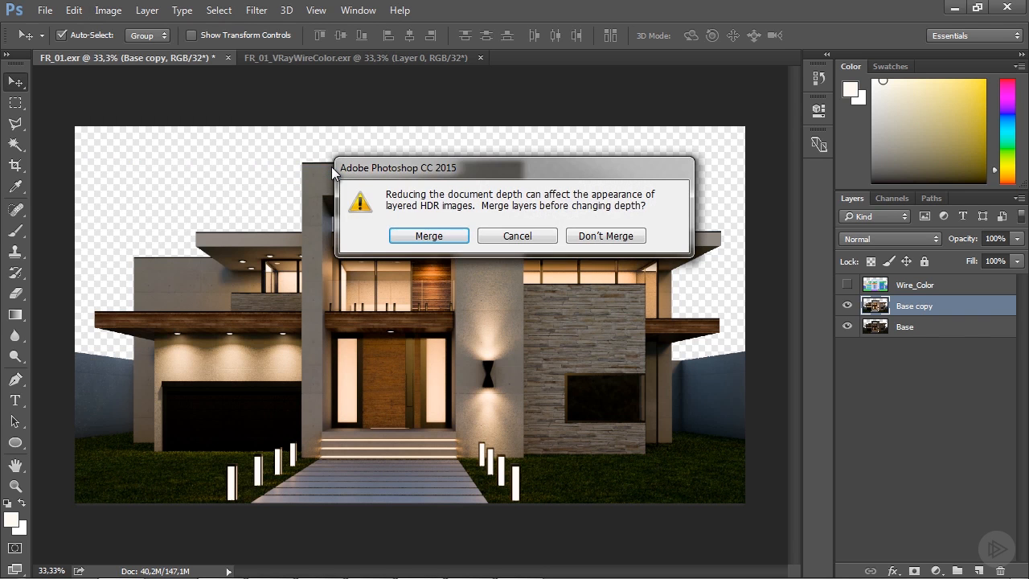
{"action": "left_click", "coordinate": [592, 238]}
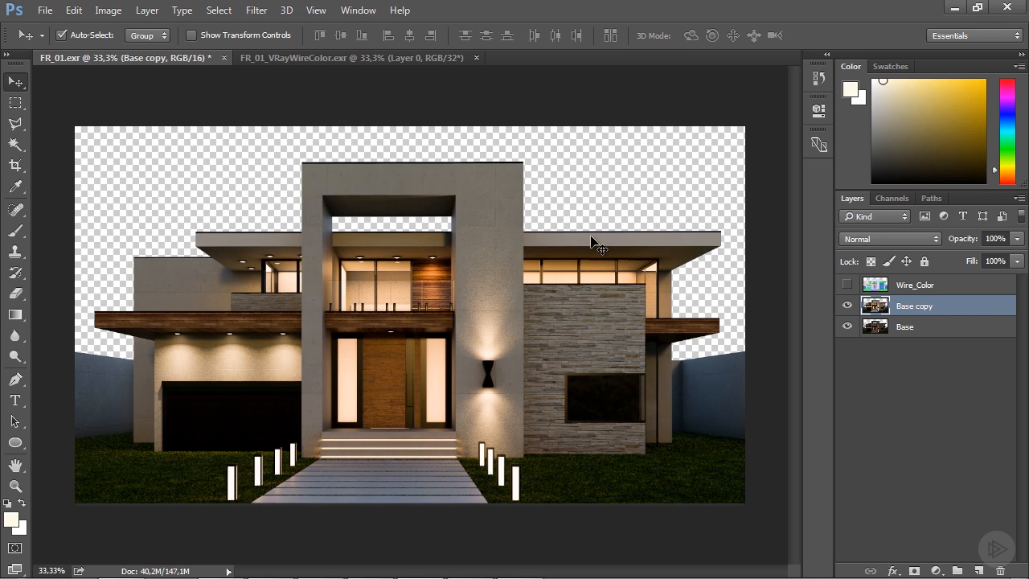